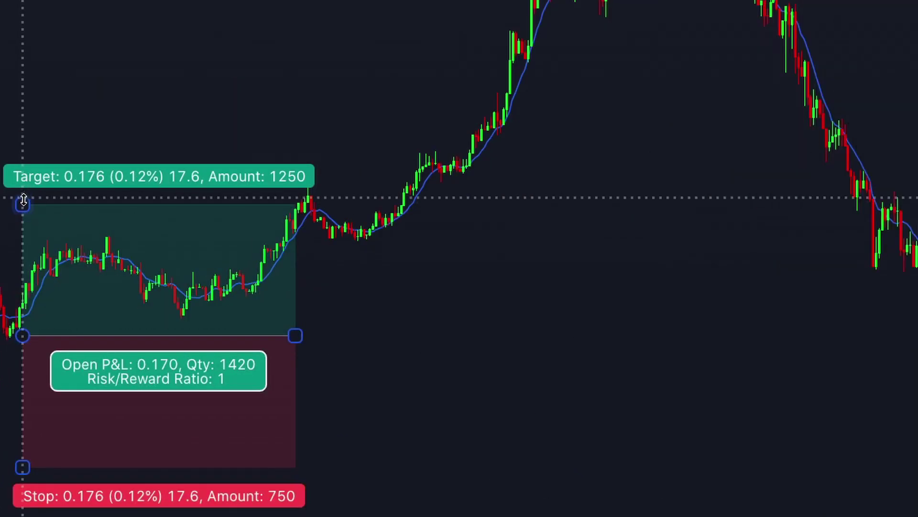
Raise the long position's target, extend it further right and tighten its stop loss.
drag(21, 196, 22, 1)
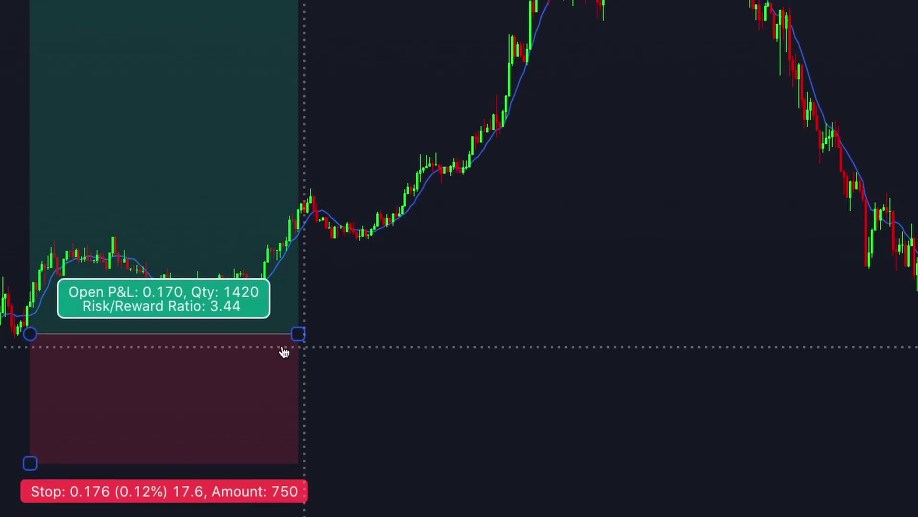
drag(303, 329, 707, 300)
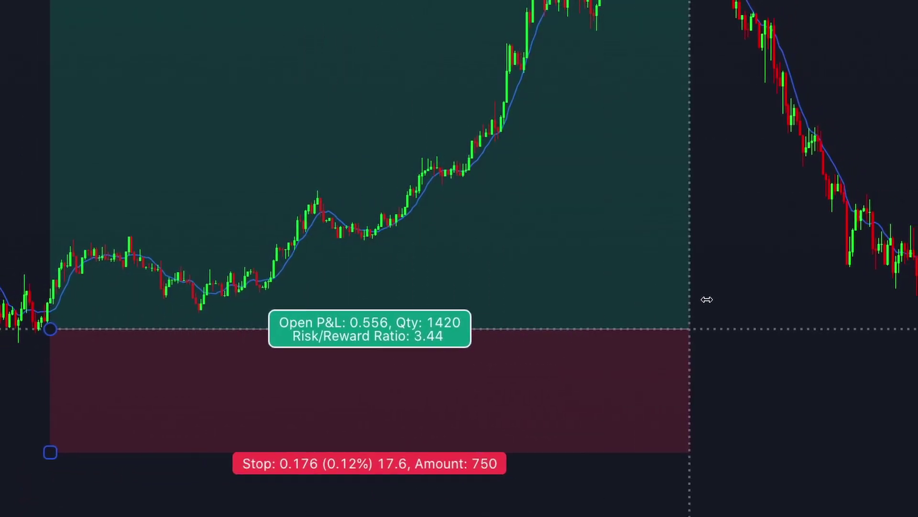
drag(65, 442, 82, 387)
click(865, 418)
drag(759, 411, 303, 382)
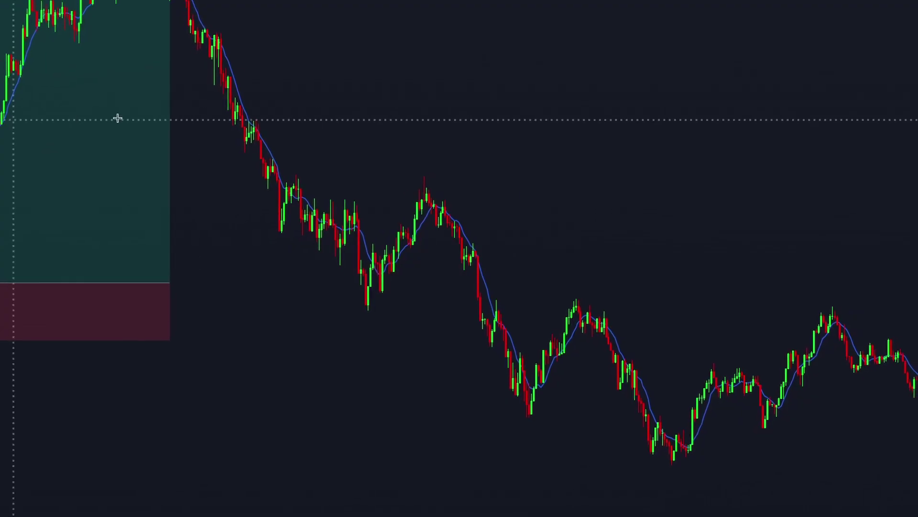
Place a short position at the first peak with a closer stop, deeper target and long duration.
click(429, 203)
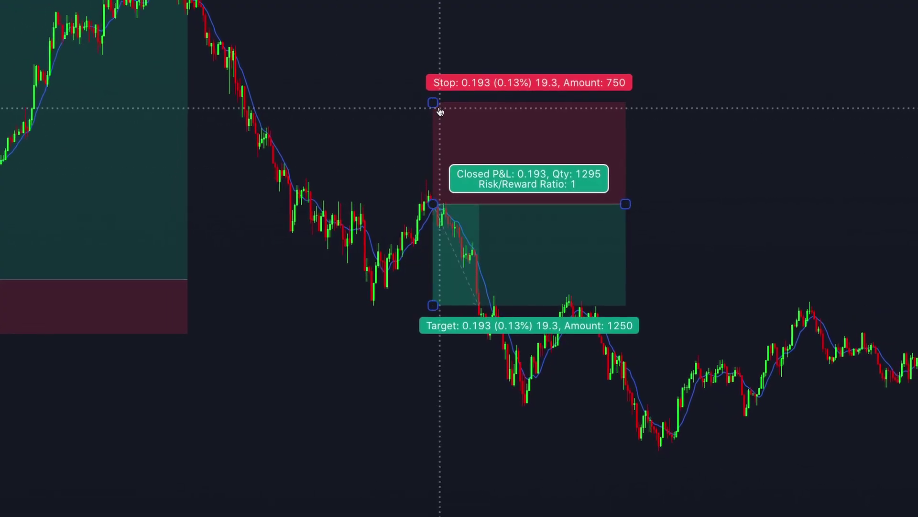
drag(439, 109, 434, 167)
drag(433, 305, 435, 400)
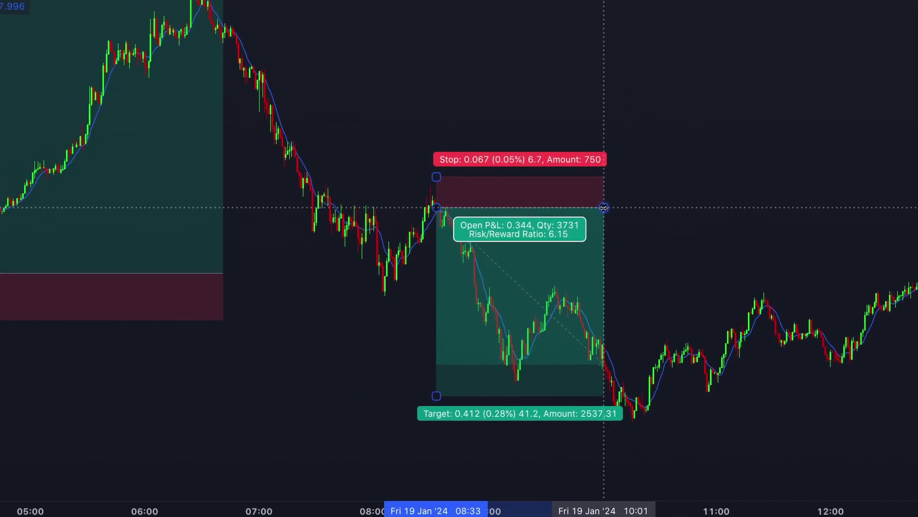
drag(603, 207, 320, 107)
click(830, 134)
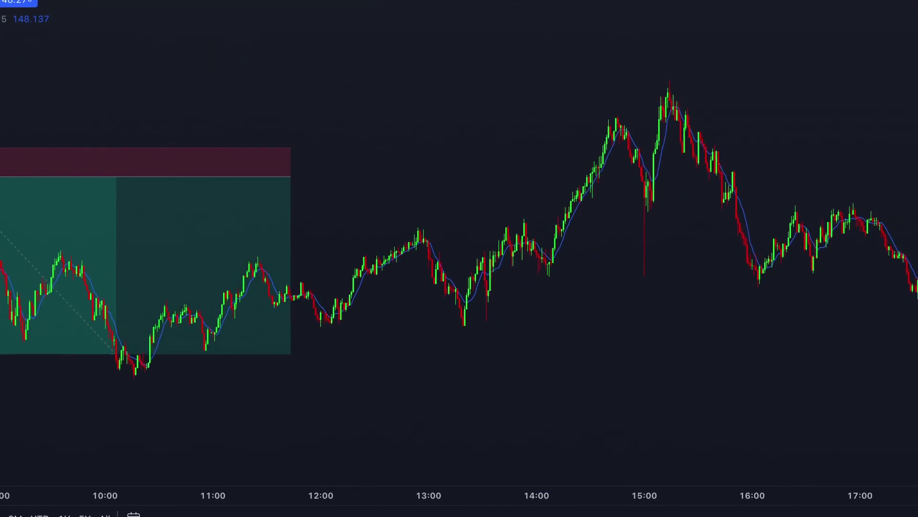
Add a second short at the later peak with a 0.361 target and tighter stop.
click(67, 86)
drag(68, 85, 411, 240)
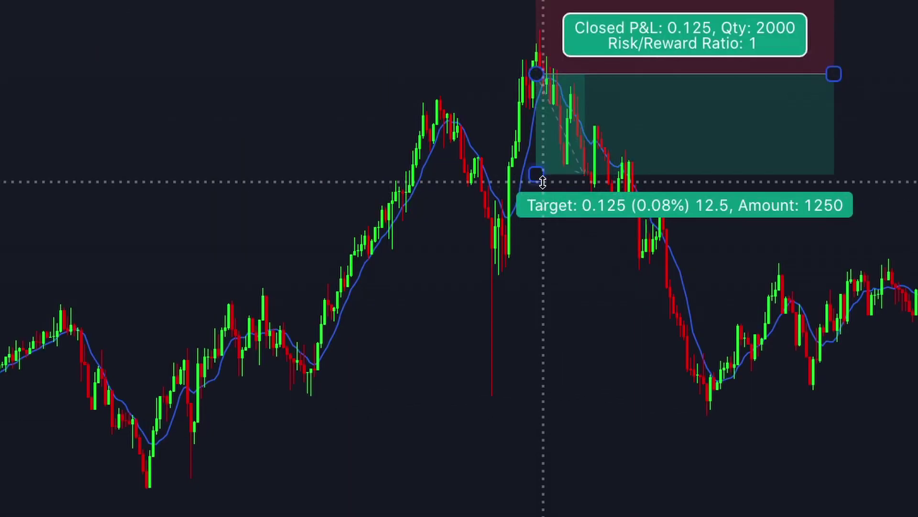
drag(543, 182, 543, 366)
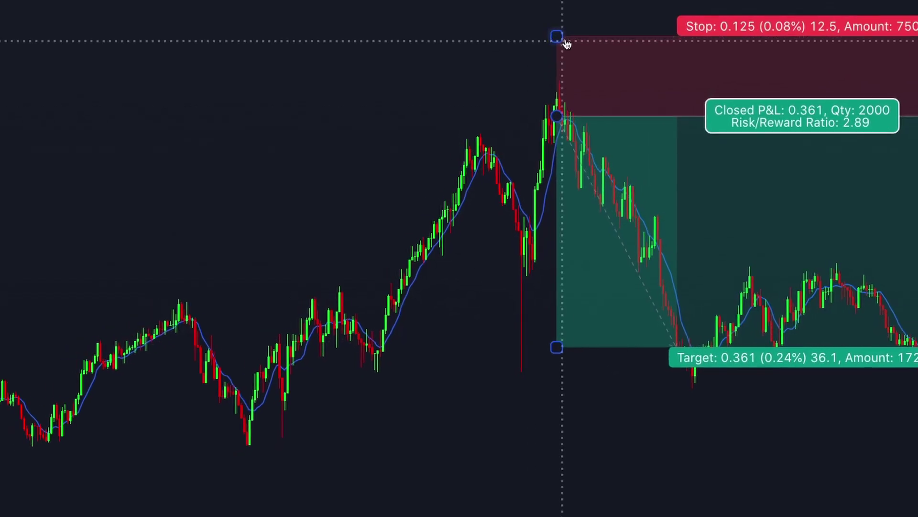
drag(552, 23, 552, 35)
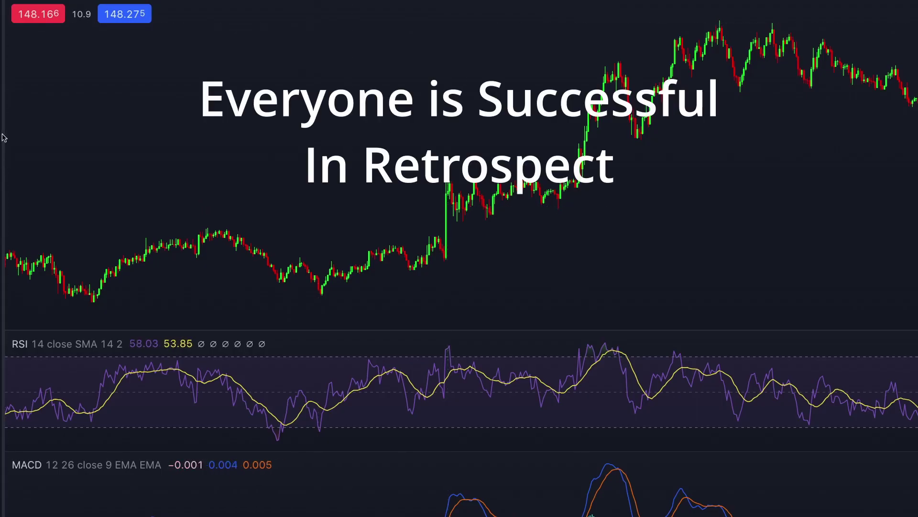
Place a long position at the dip low, raising its target and ending it after the big candle.
click(3, 123)
click(58, 131)
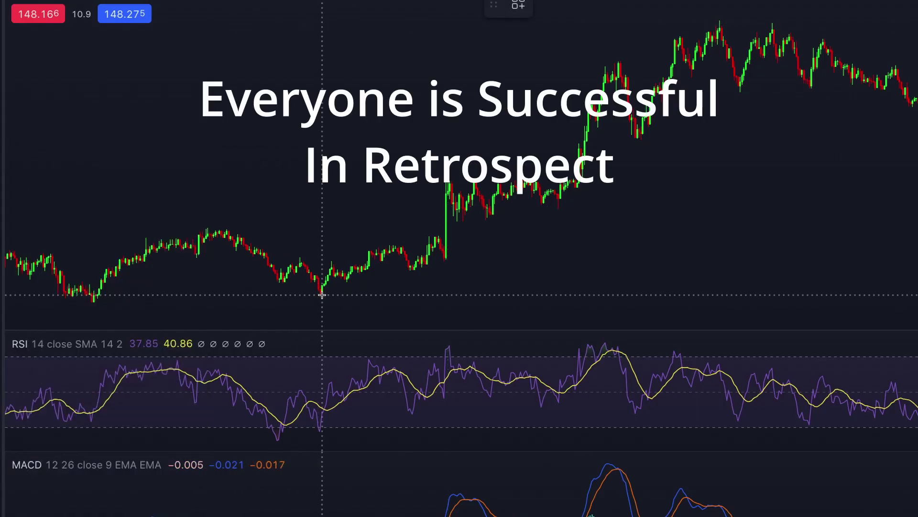
click(322, 294)
drag(321, 239, 323, 210)
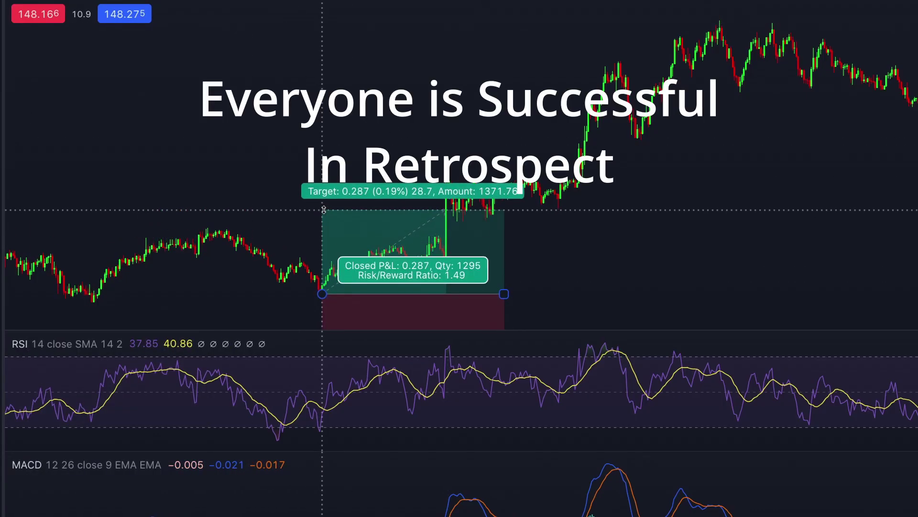
mouse_move(358, 299)
mouse_down()
mouse_move(357, 258)
mouse_move(347, 285)
mouse_up()
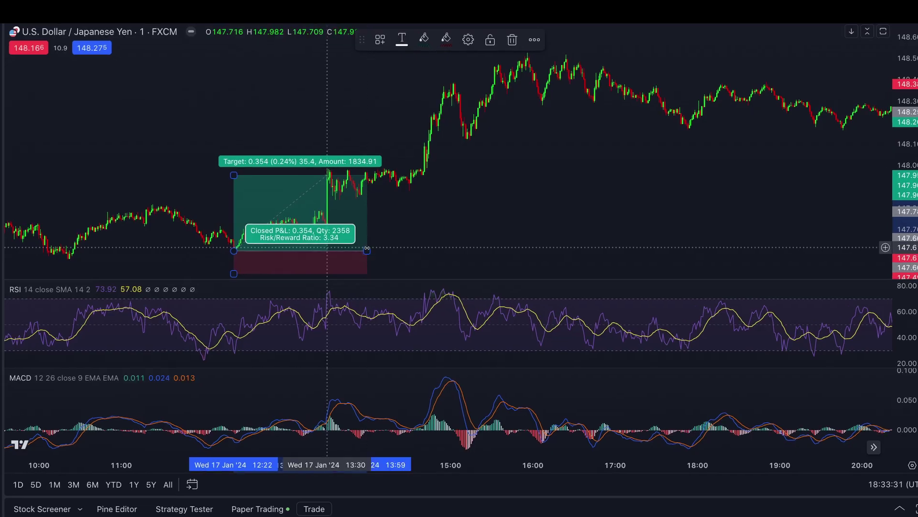
drag(501, 291, 458, 290)
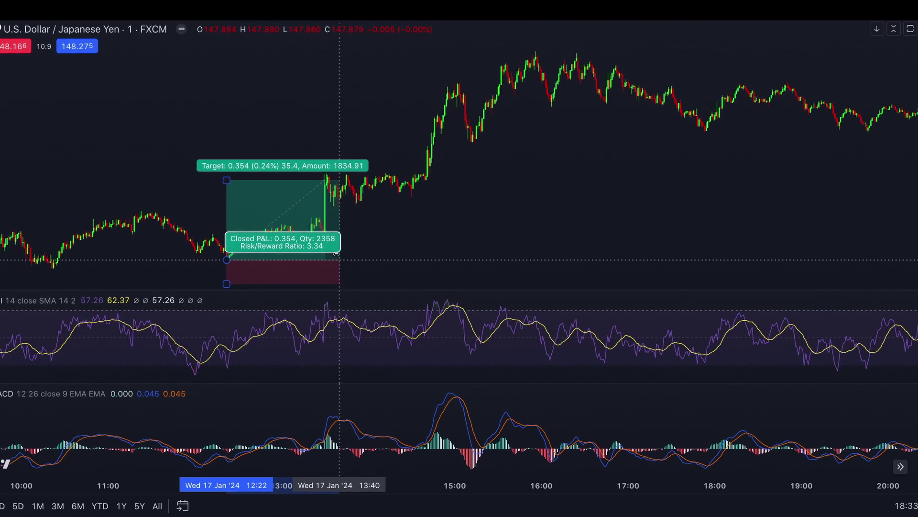
Add a second long with a raised stop, a 0.482 target and a shorter duration.
click(2, 152)
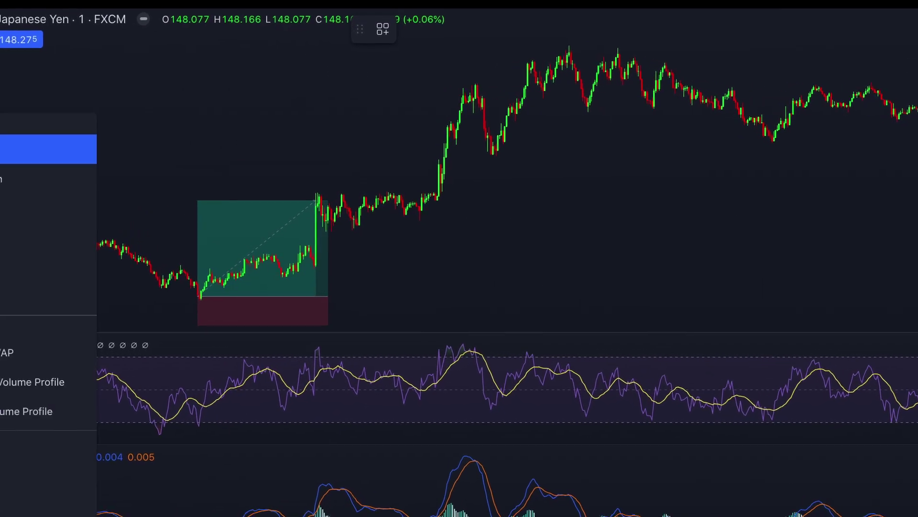
click(43, 152)
click(427, 220)
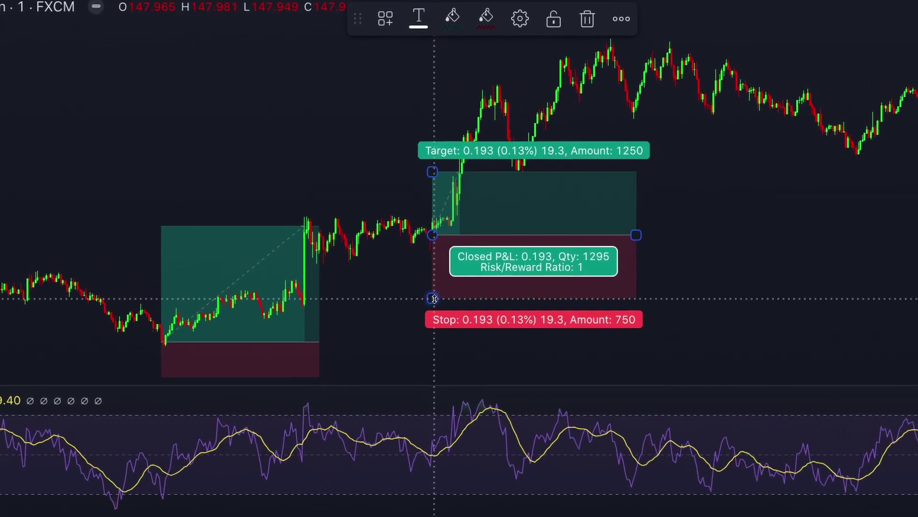
drag(434, 299, 433, 262)
drag(467, 172, 466, 81)
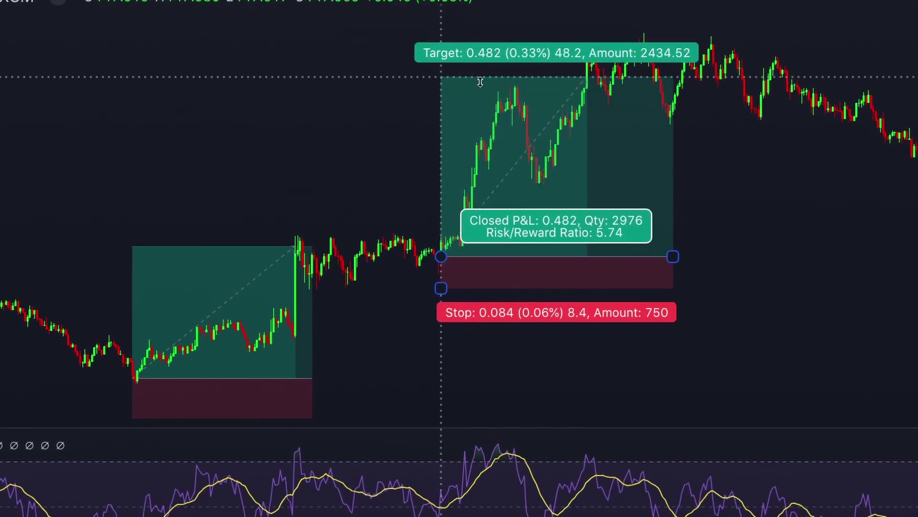
drag(673, 257, 589, 242)
drag(834, 289, 480, 287)
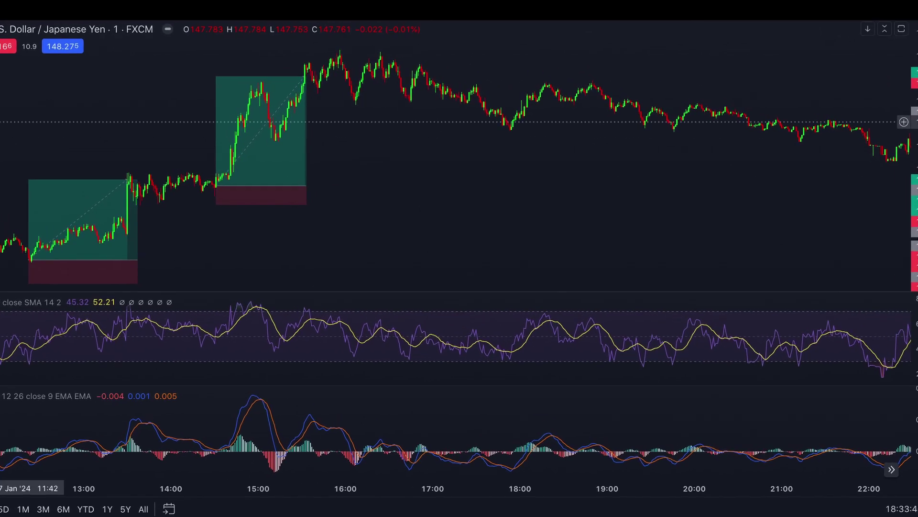
click(3, 115)
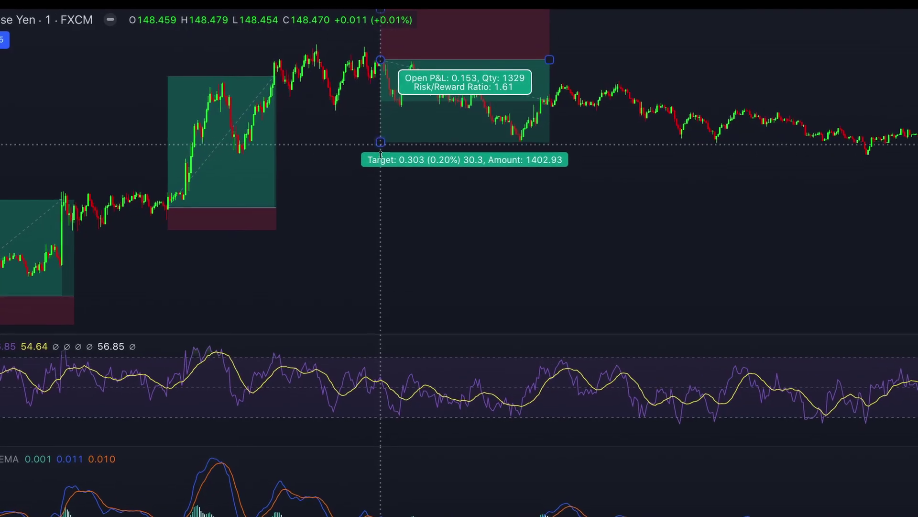
Tighten the existing short position's stop loss closer to entry.
drag(380, 216, 375, 248)
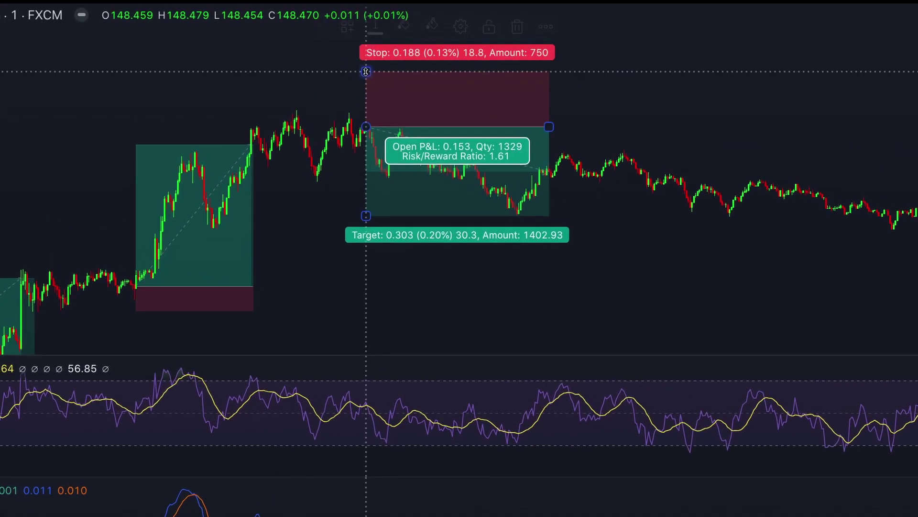
drag(366, 72, 366, 106)
drag(611, 250, 356, 220)
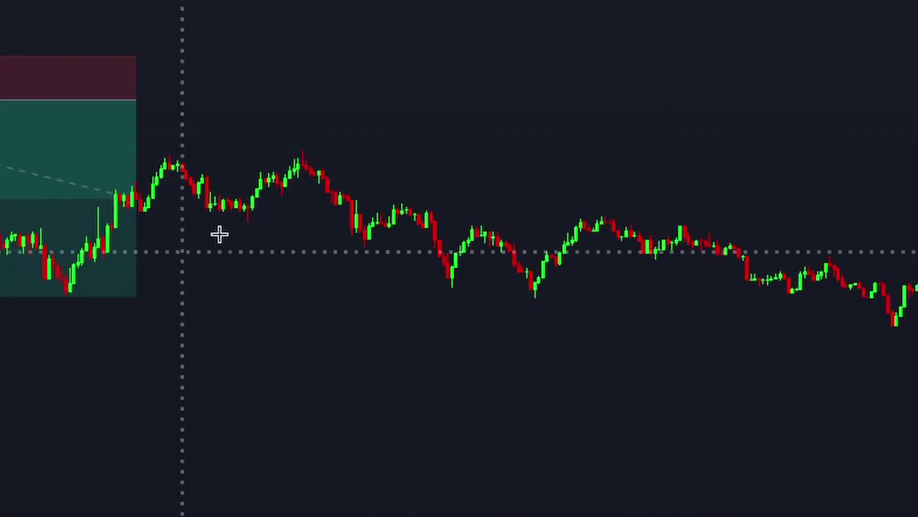
Place a short at the second peak with a 0.084 stop, extended until it closes at target.
click(376, 130)
drag(323, 231, 332, 273)
drag(338, 65, 342, 92)
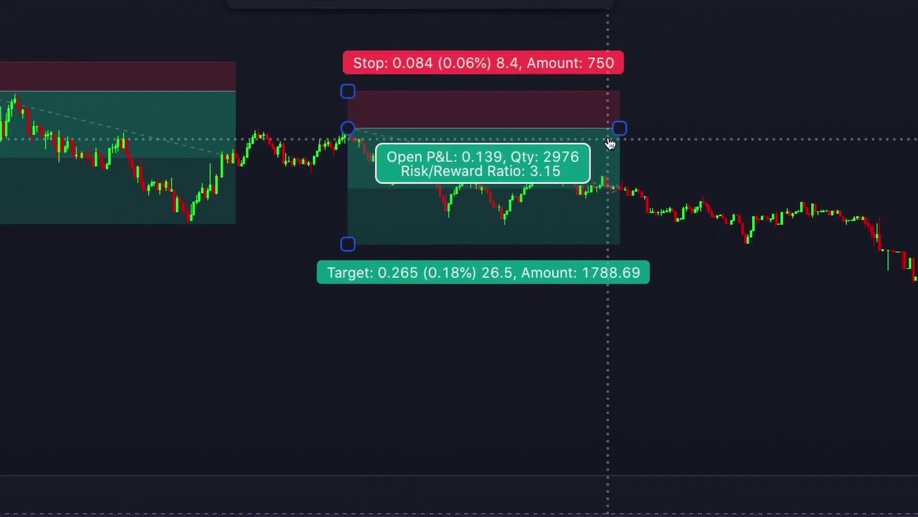
drag(631, 131, 830, 154)
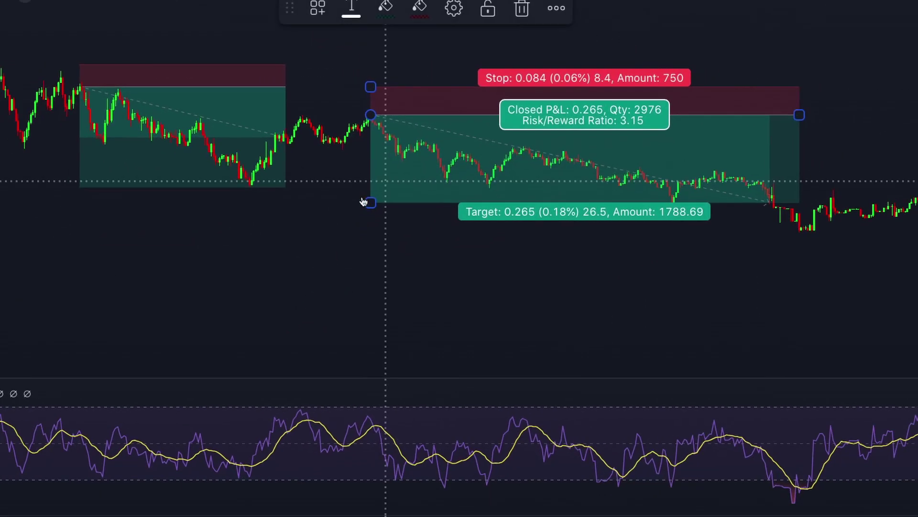
drag(365, 214, 367, 232)
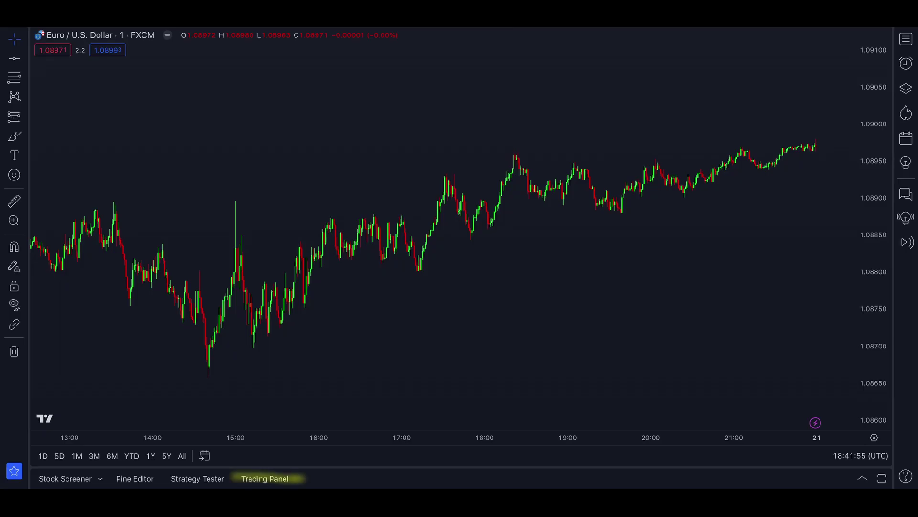
Connect the Paper Trading broker from the Trading Panel.
click(266, 479)
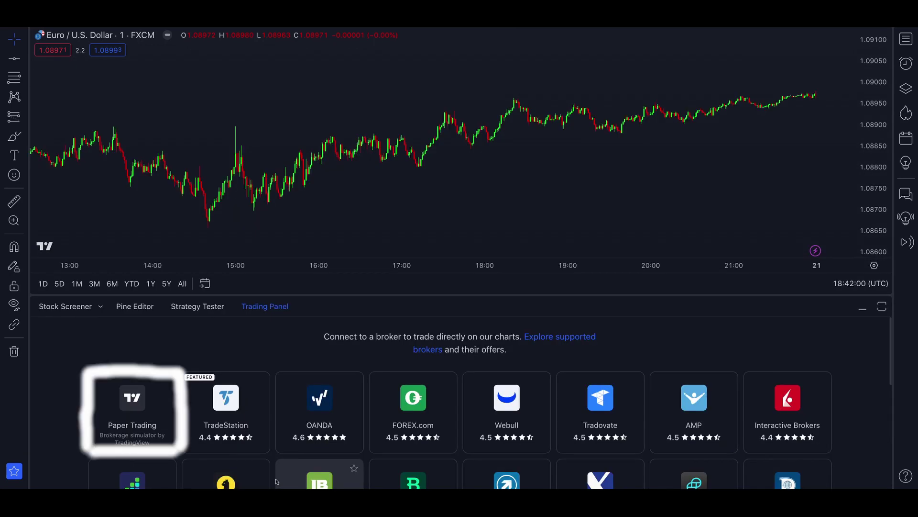
click(136, 412)
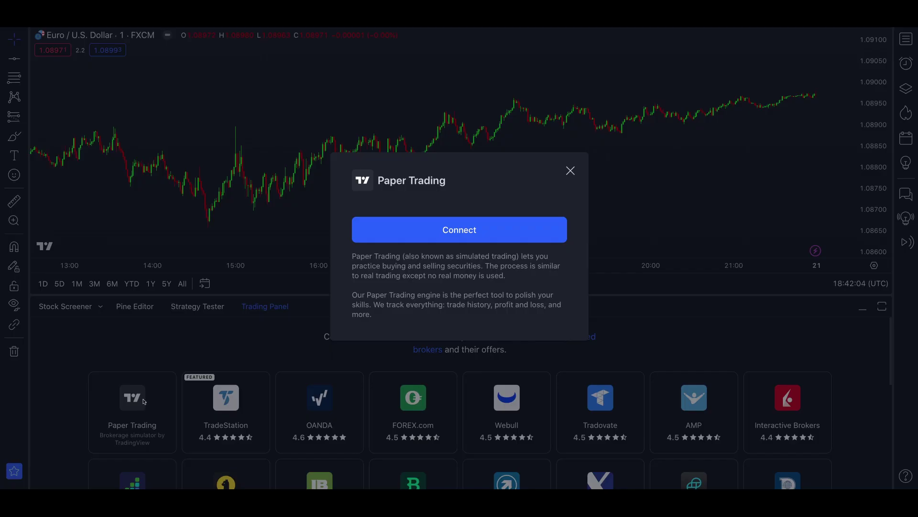
click(359, 230)
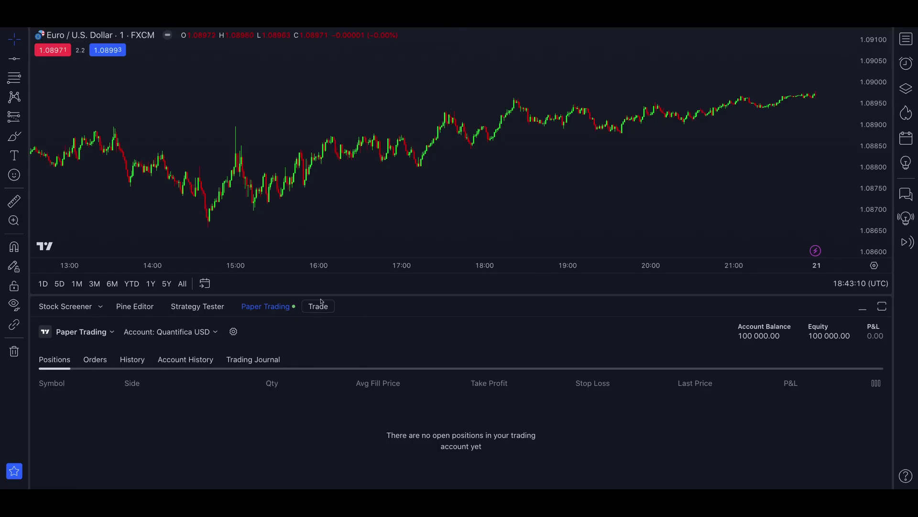
Open the EURUSD order ticket, compare the Sell and Buy sides, and switch to a Limit buy.
click(319, 307)
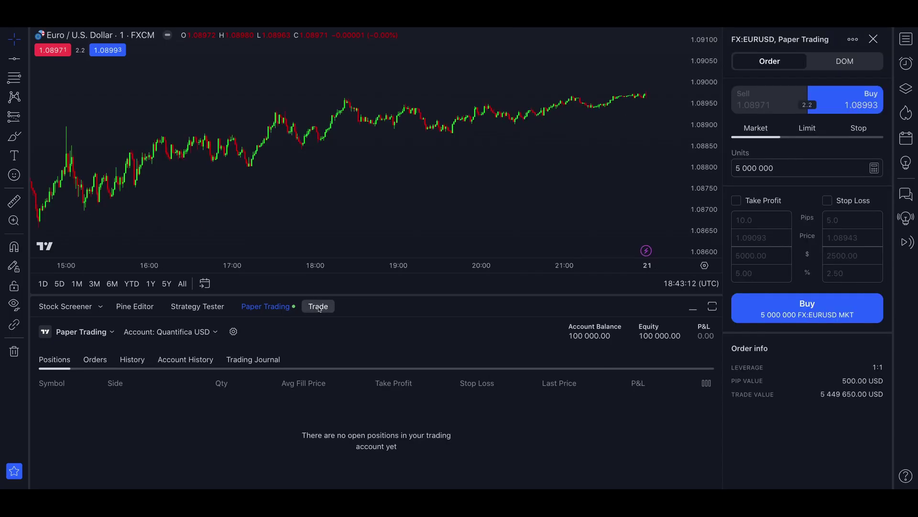
click(756, 111)
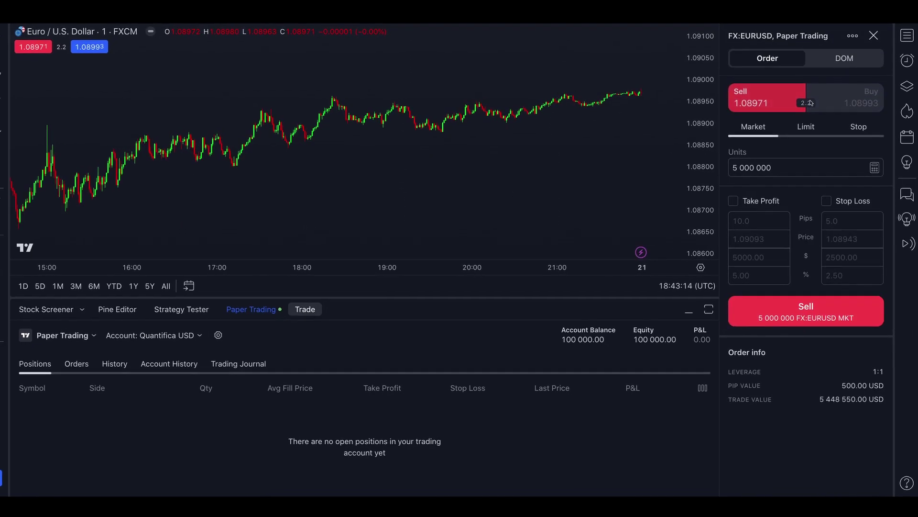
click(788, 100)
click(761, 92)
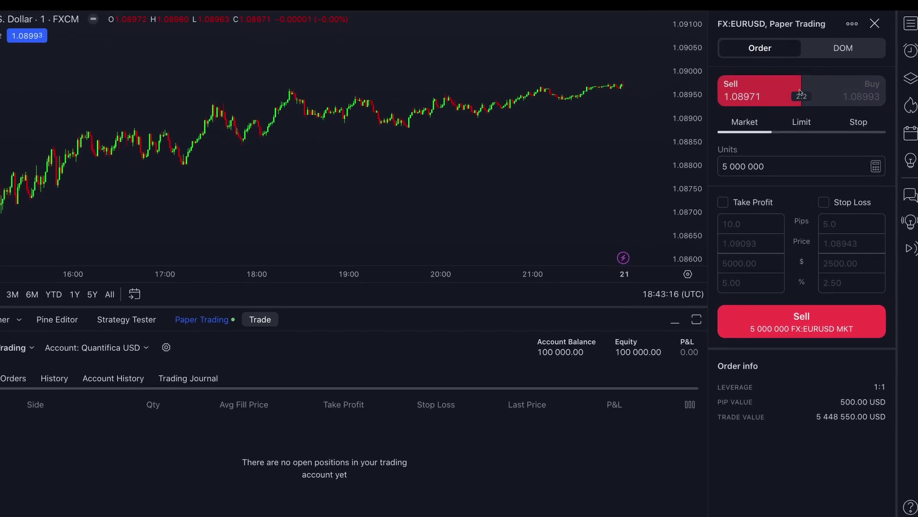
click(820, 94)
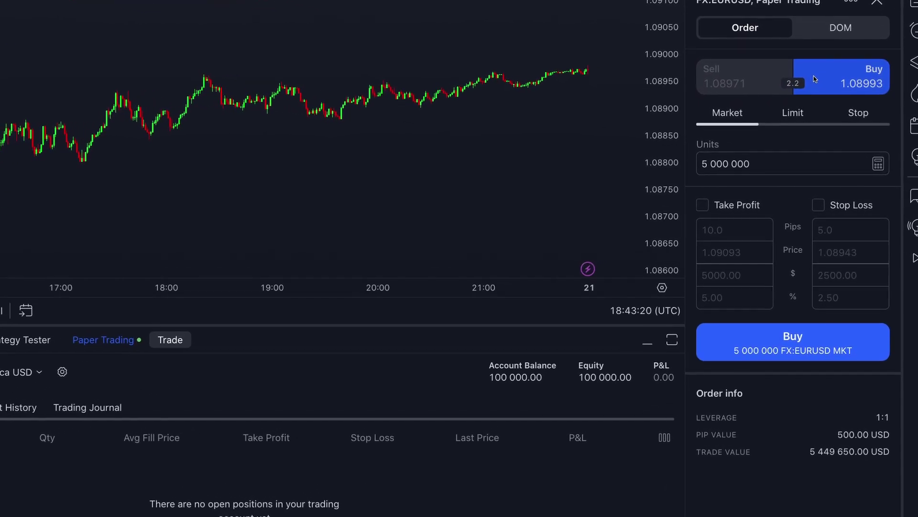
click(783, 113)
click(850, 116)
click(784, 106)
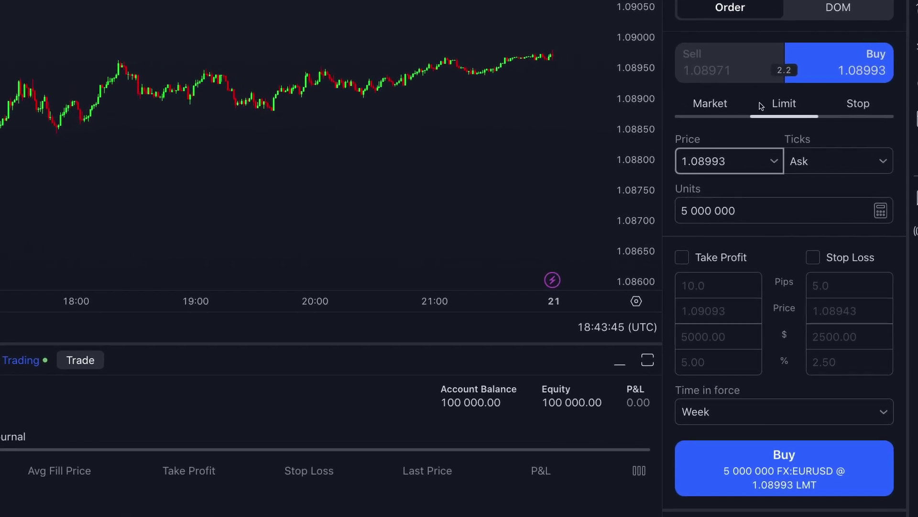
click(712, 104)
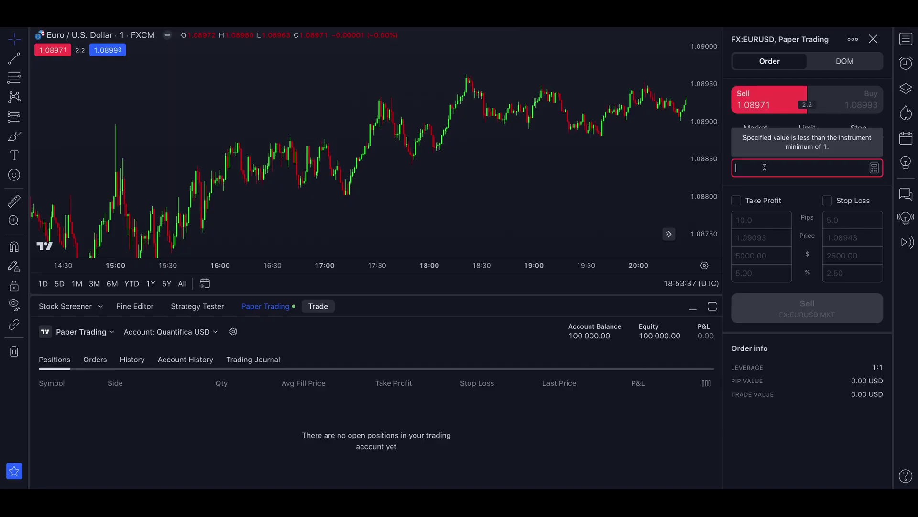
Set the EURUSD order to 1 000 000 units and measure the move from the 17:14 low.
text(1 000 000)
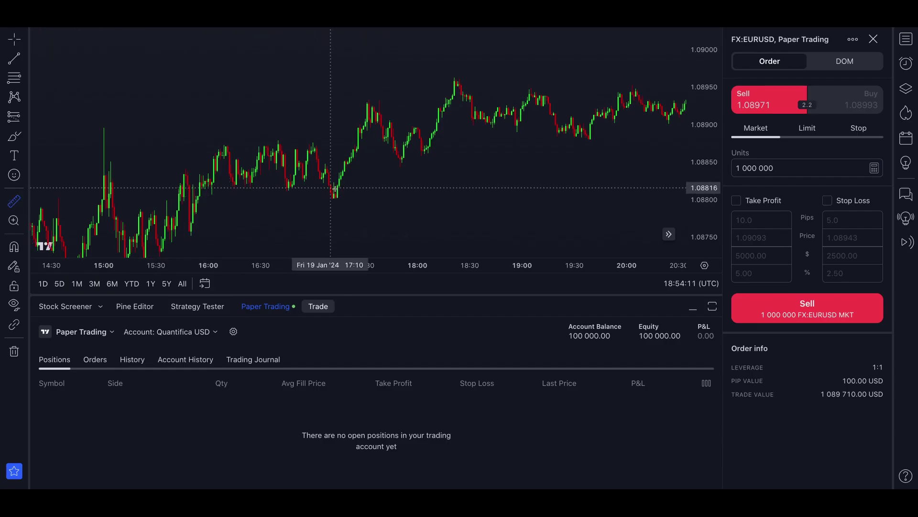
click(338, 196)
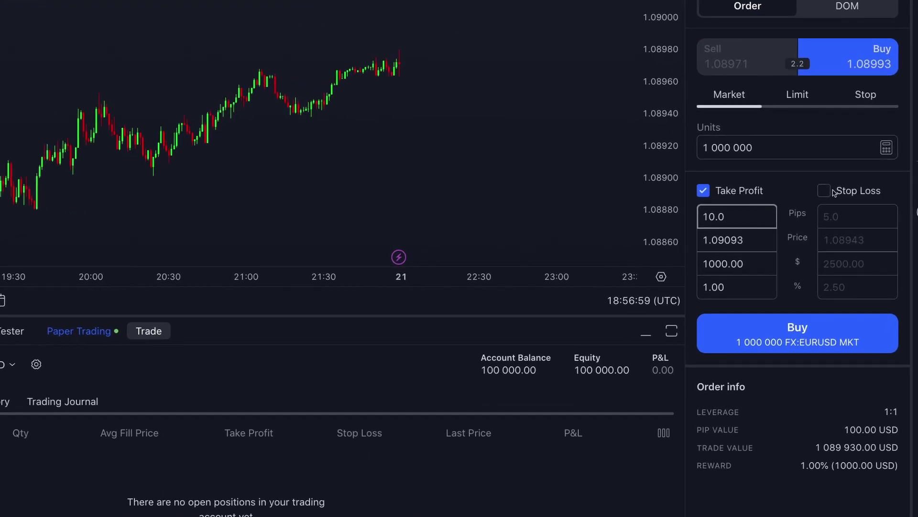
Add a stop loss to the EURUSD order and slightly lower its dollar risk.
click(824, 189)
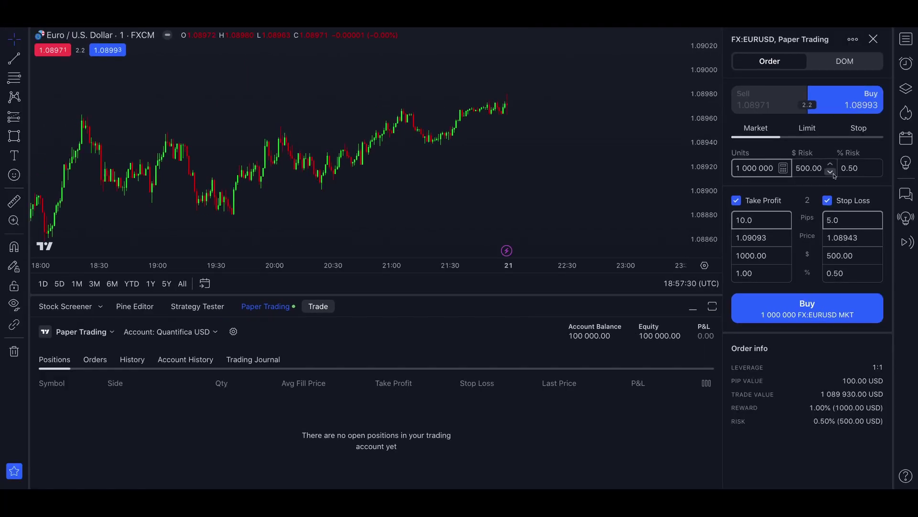
click(831, 172)
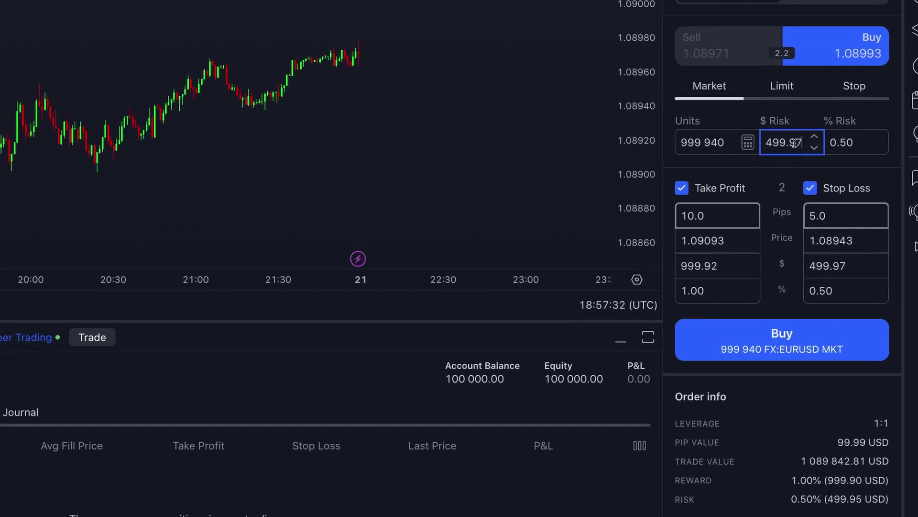
scroll(794, 134, down, 13)
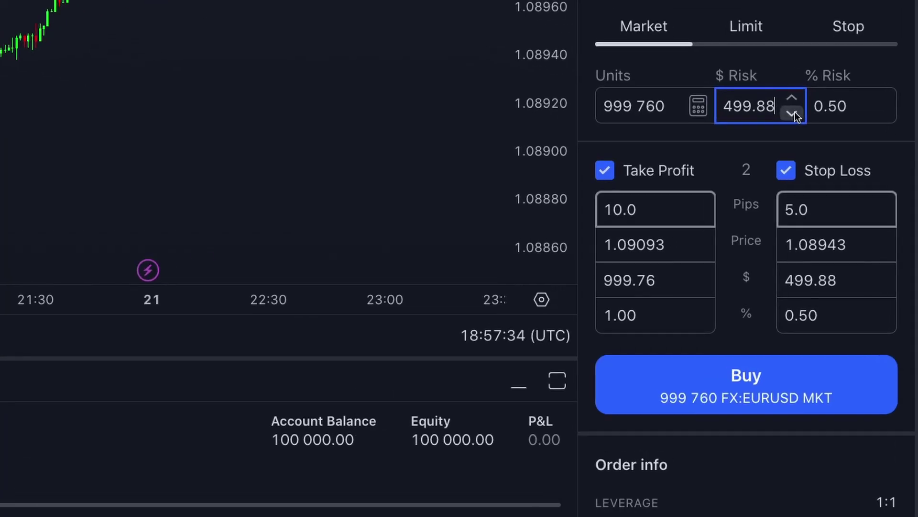
scroll(794, 111, down, 6)
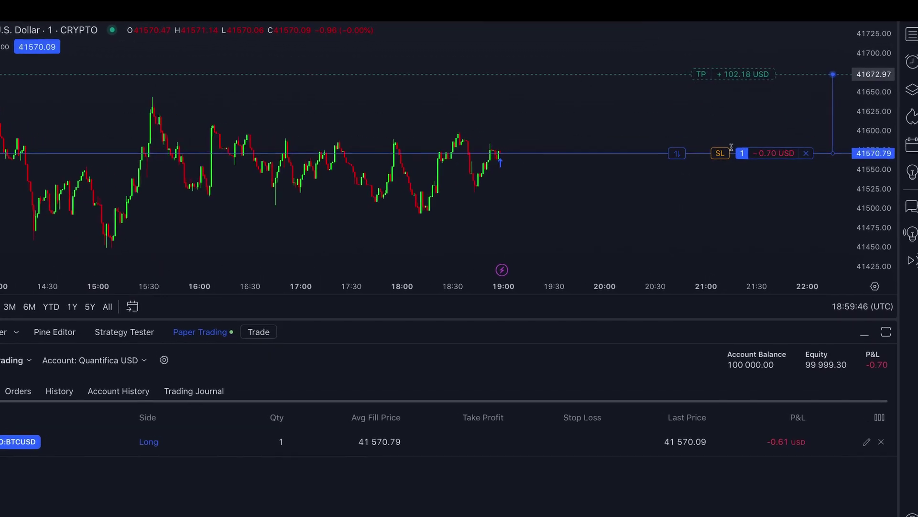
Bracket the BTCUSD long with a 41 672.97 take profit and a 41 495.35 stop loss.
click(732, 149)
click(771, 177)
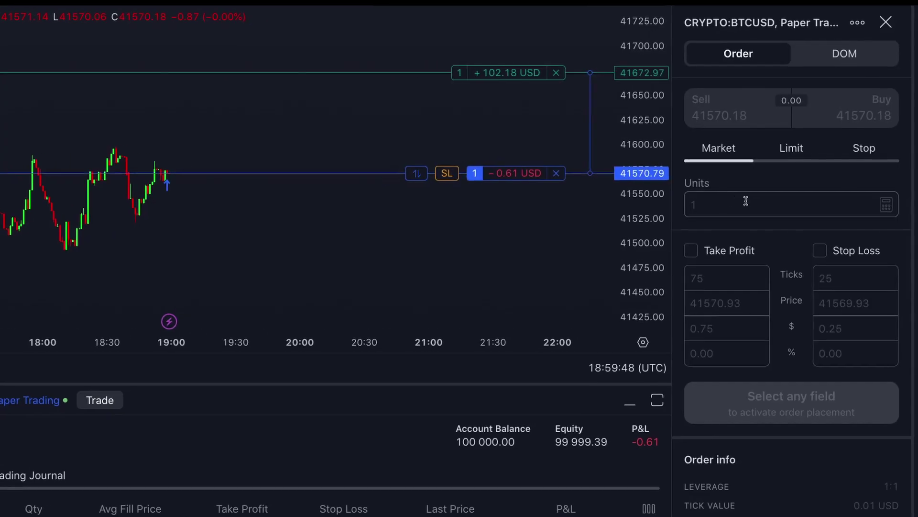
drag(452, 173, 463, 250)
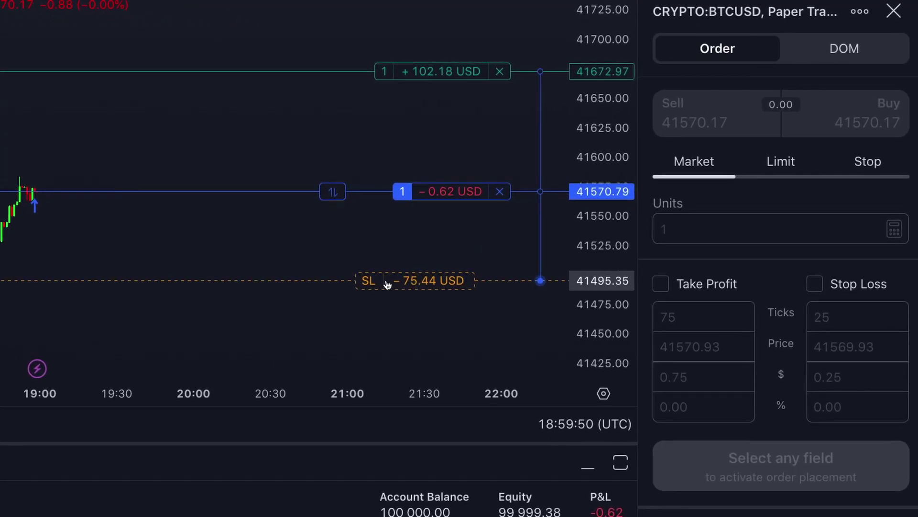
drag(387, 284, 389, 281)
click(719, 243)
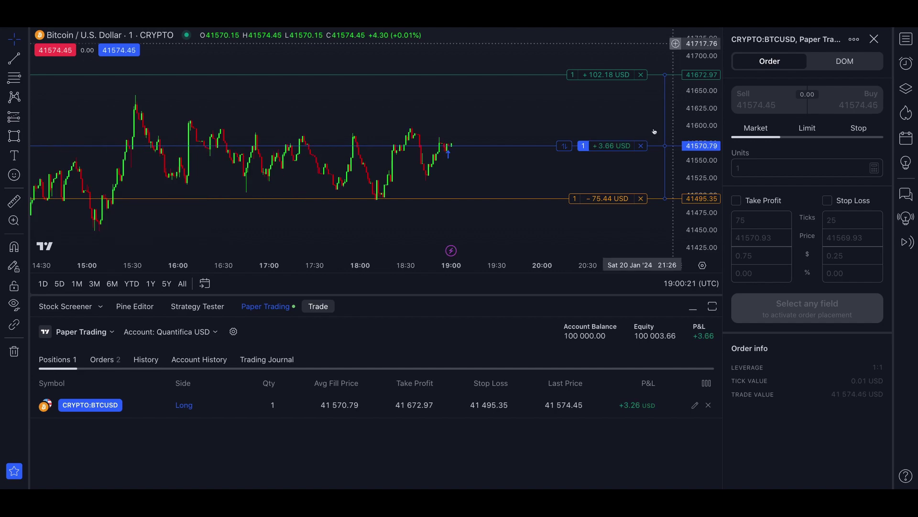
Close the BTCUSD long position at market.
click(641, 146)
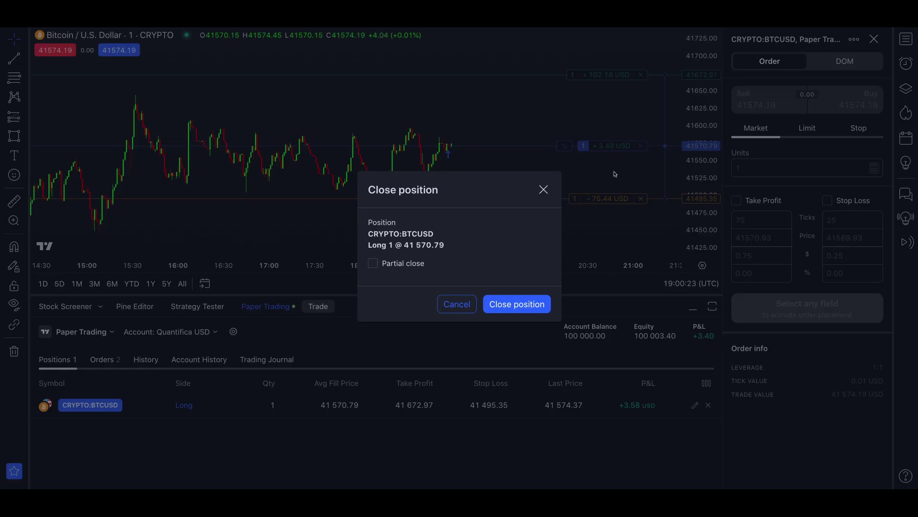
click(511, 306)
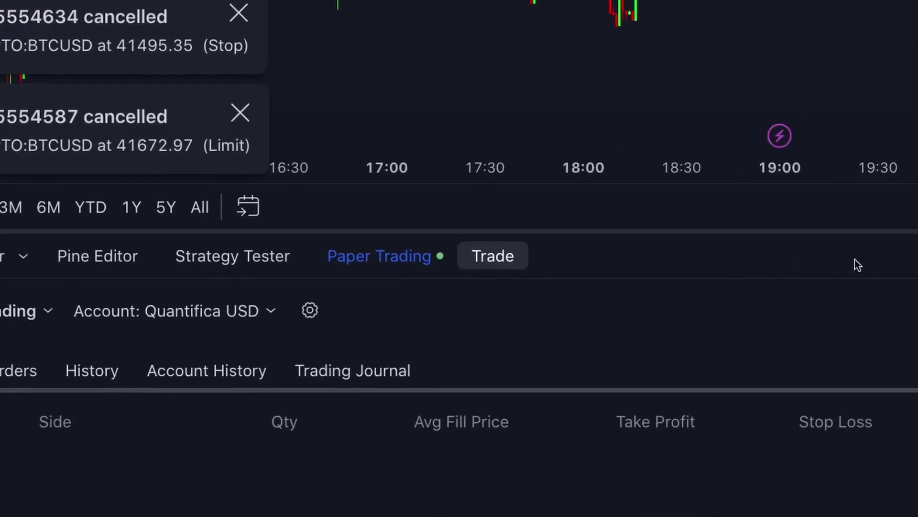
Turn on a fixed 0.0004 commission in the paper trading account settings.
click(310, 310)
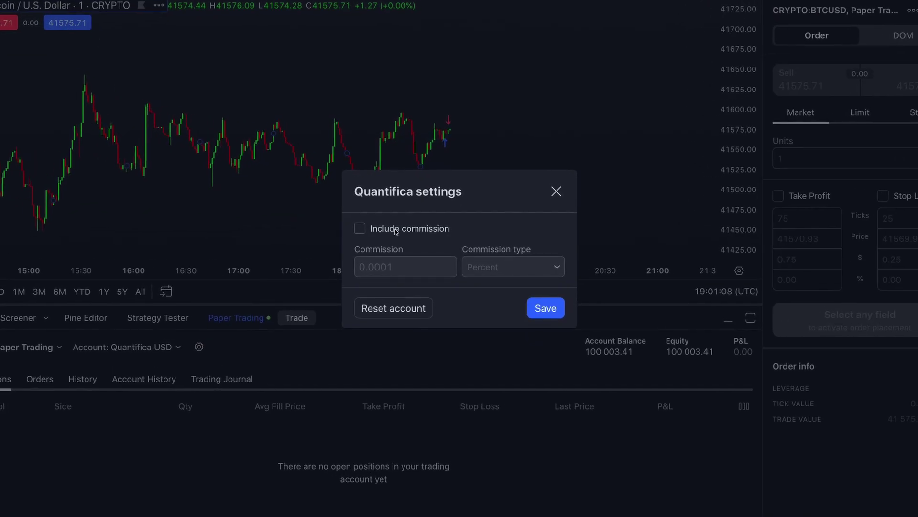
click(404, 231)
click(555, 268)
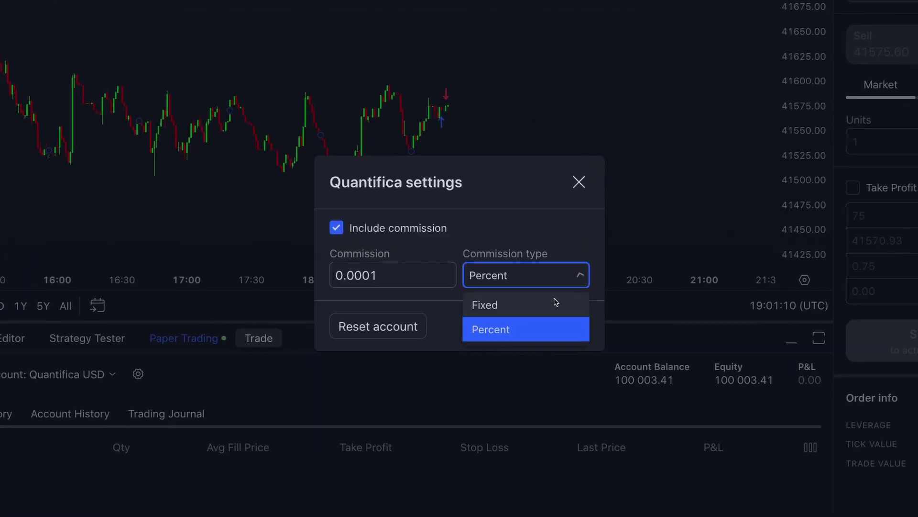
click(480, 297)
click(445, 271)
click(445, 272)
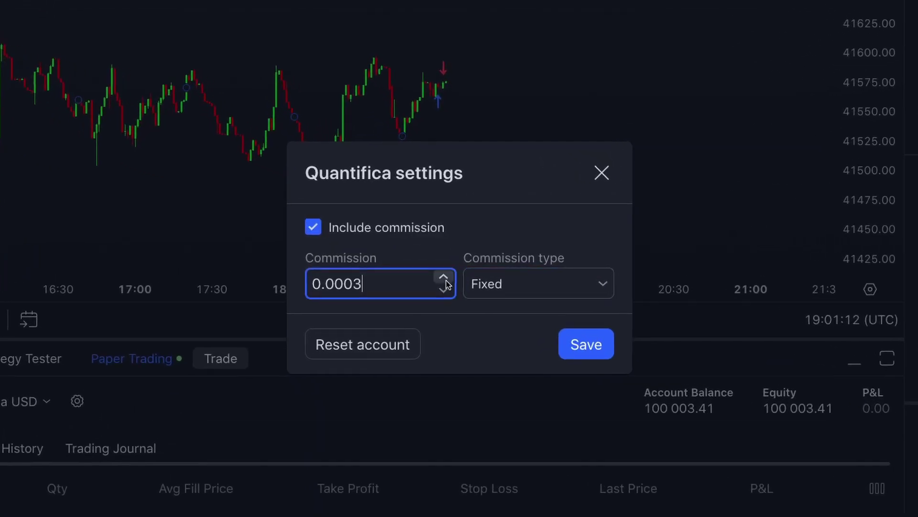
click(445, 271)
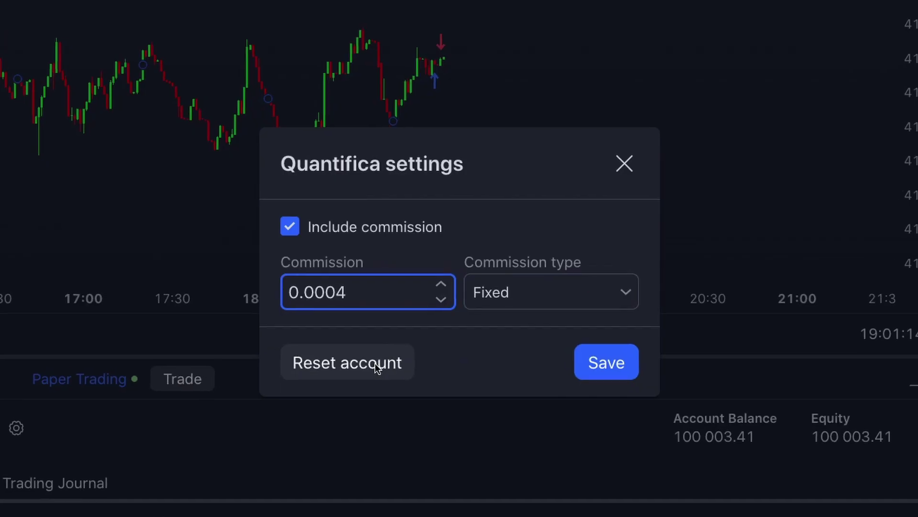
Reset the paper trading account with a 1000 USD starting balance.
click(372, 368)
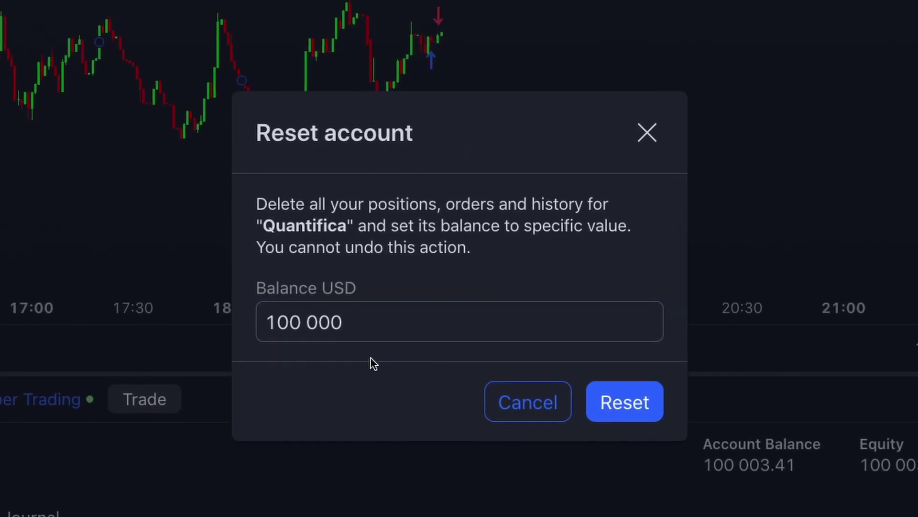
click(386, 314)
key(BackSpace)
key(BackSpace)
key(BackSpace)
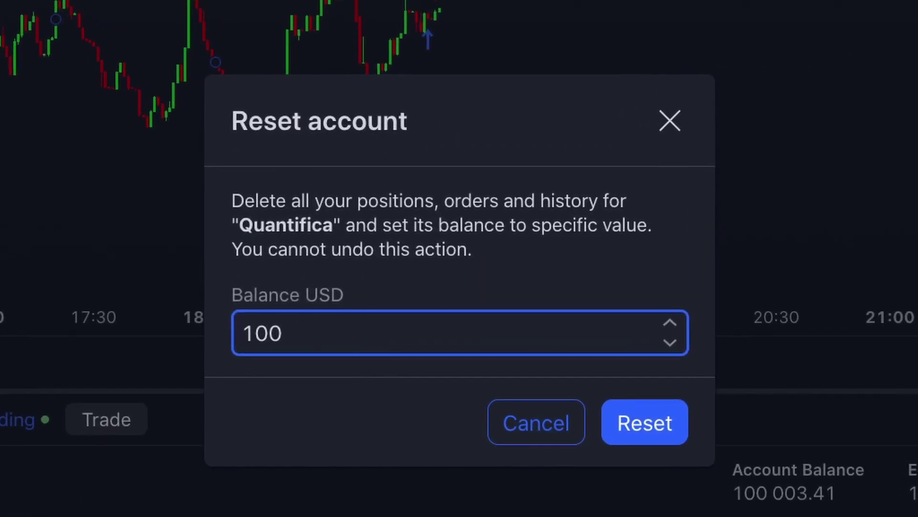
text(0)
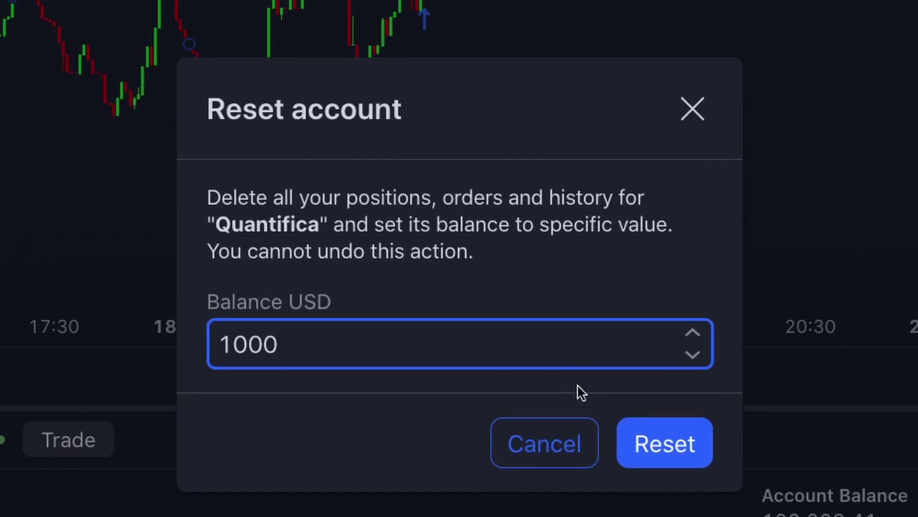
click(677, 421)
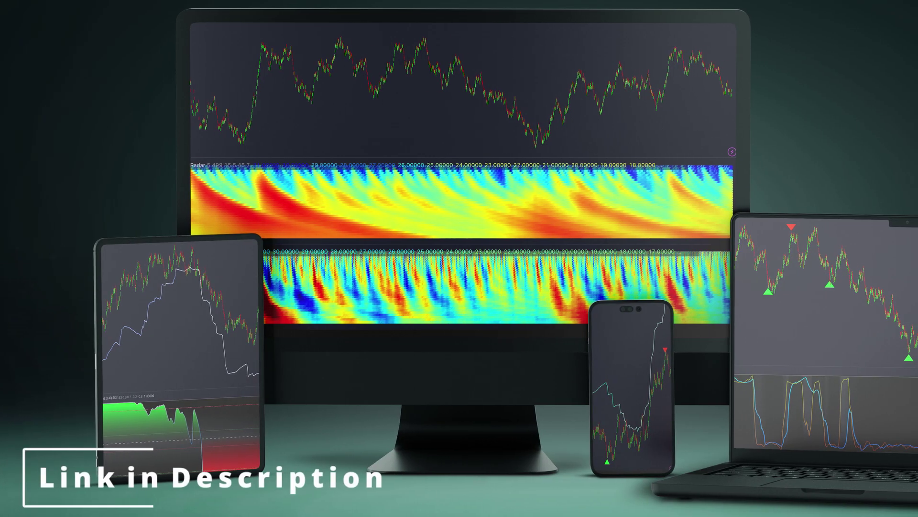